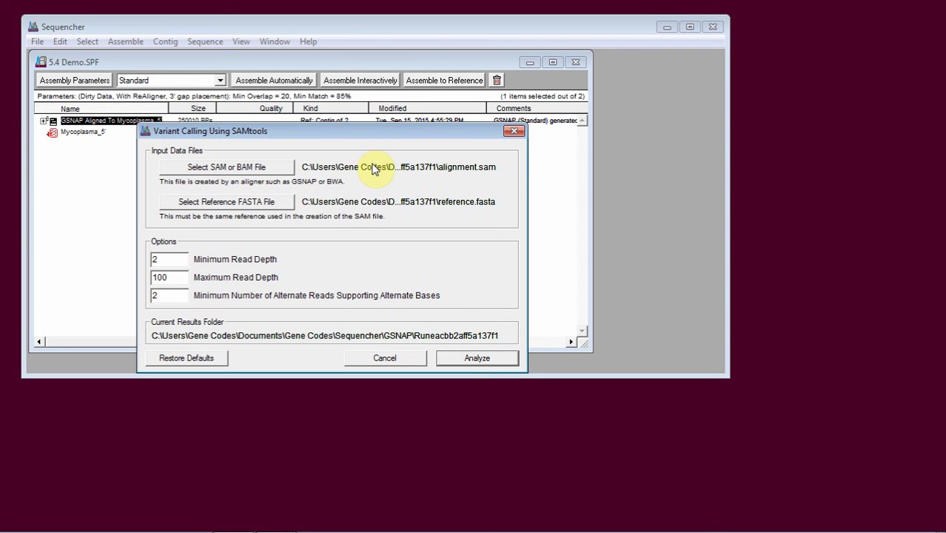
Run SAMtools variant calling on alignment.sam and inspect several VCF features between positions 392 and 1,961 in Tablet.
click(474, 358)
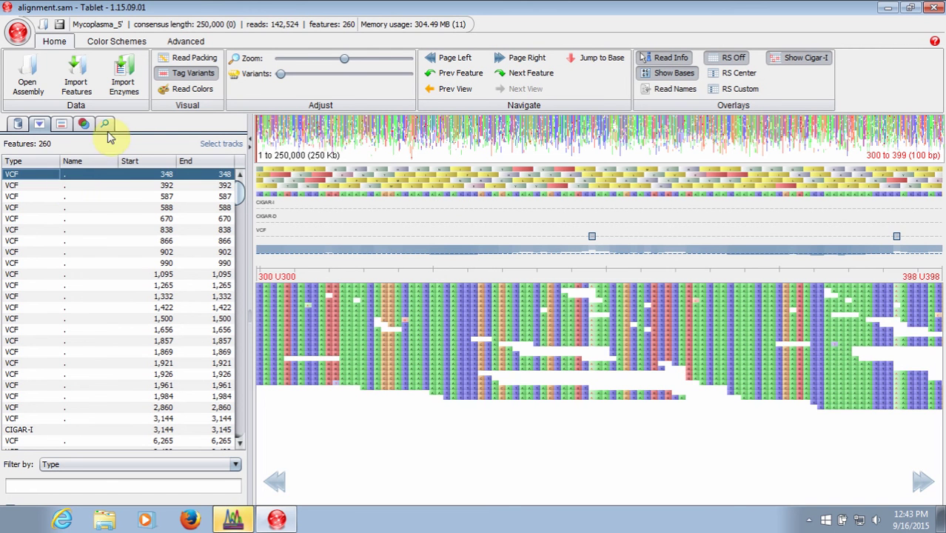
click(27, 186)
click(22, 230)
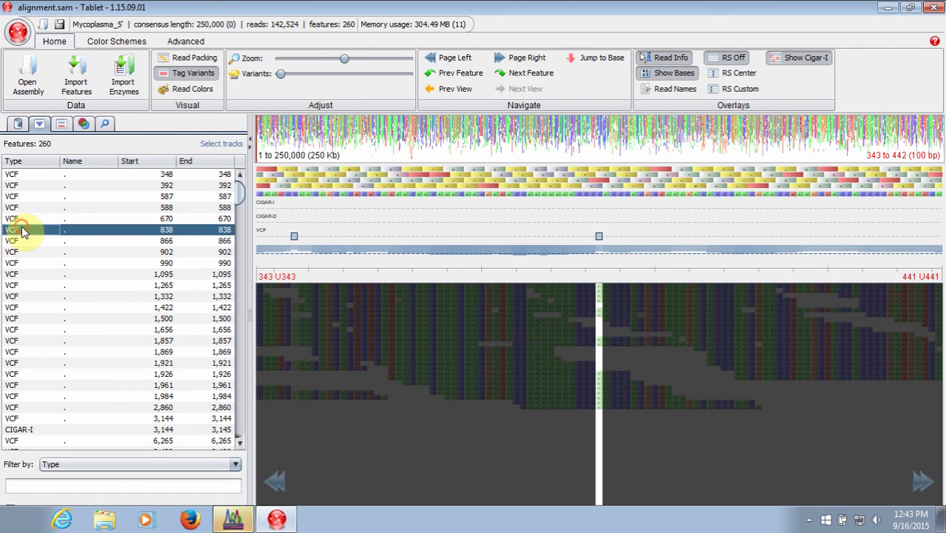
click(23, 285)
click(18, 352)
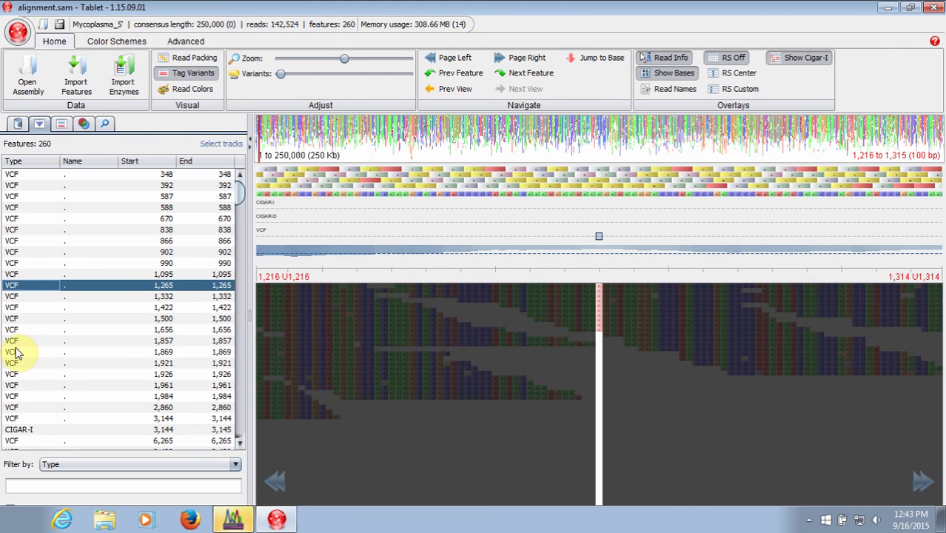
click(21, 386)
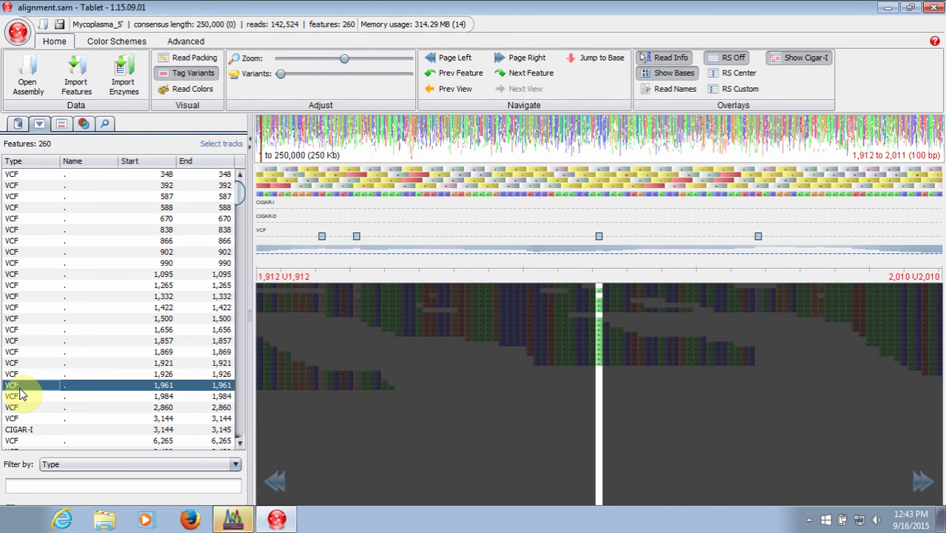
mouse_move(22, 390)
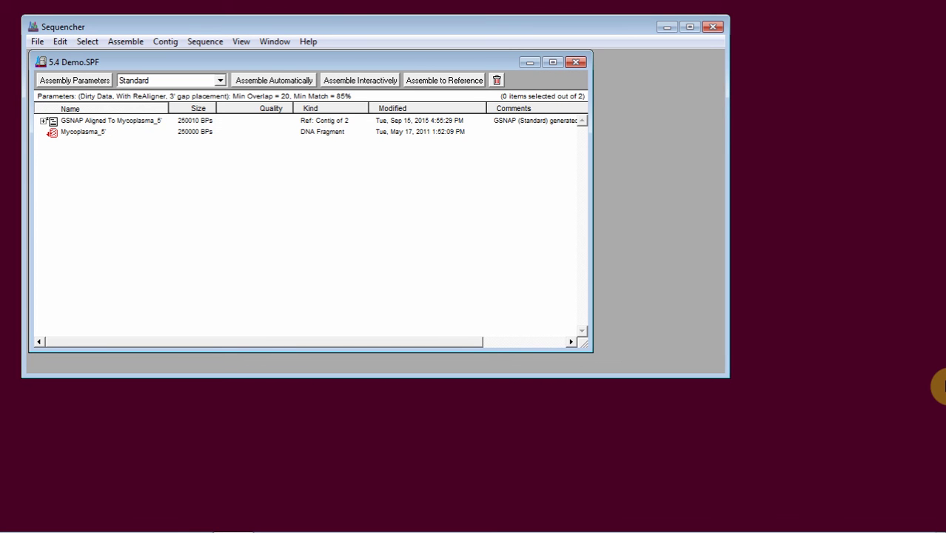
Run a FastQ Quality Control Report on read1.fq from the NGS Data sample folder.
click(204, 43)
mouse_move(295, 126)
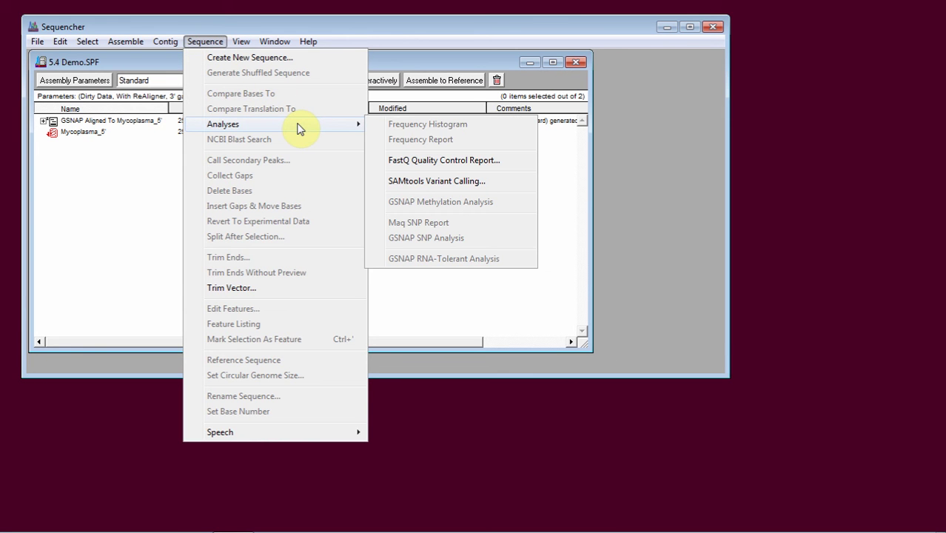
click(508, 162)
click(485, 167)
click(189, 178)
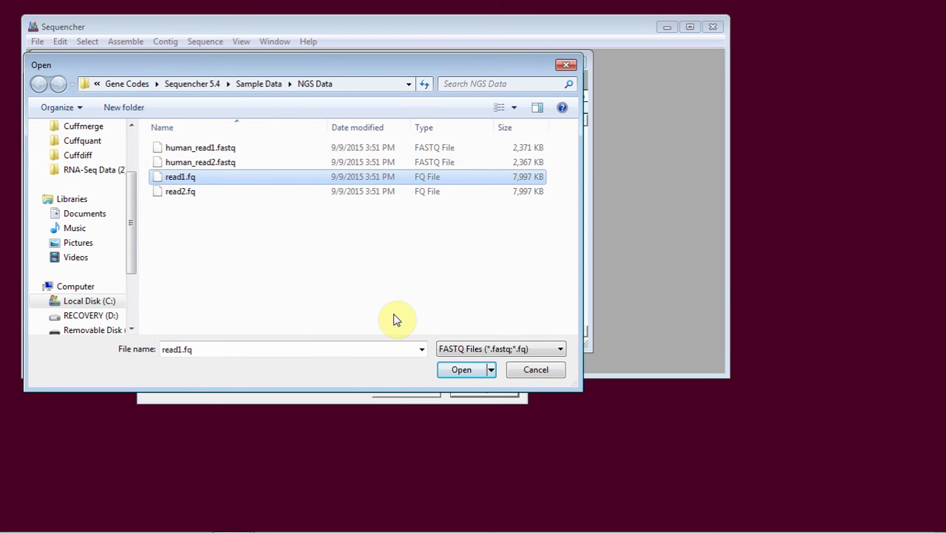
click(459, 368)
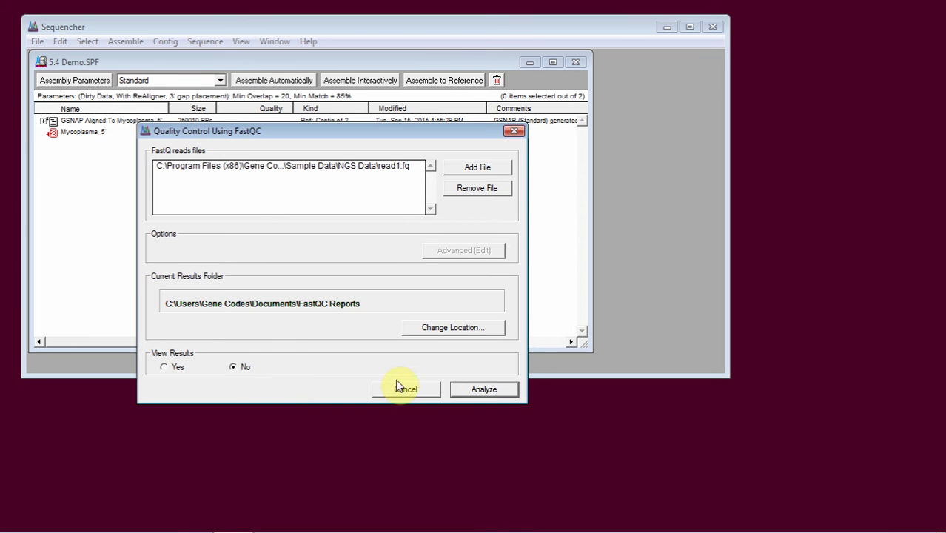
click(502, 390)
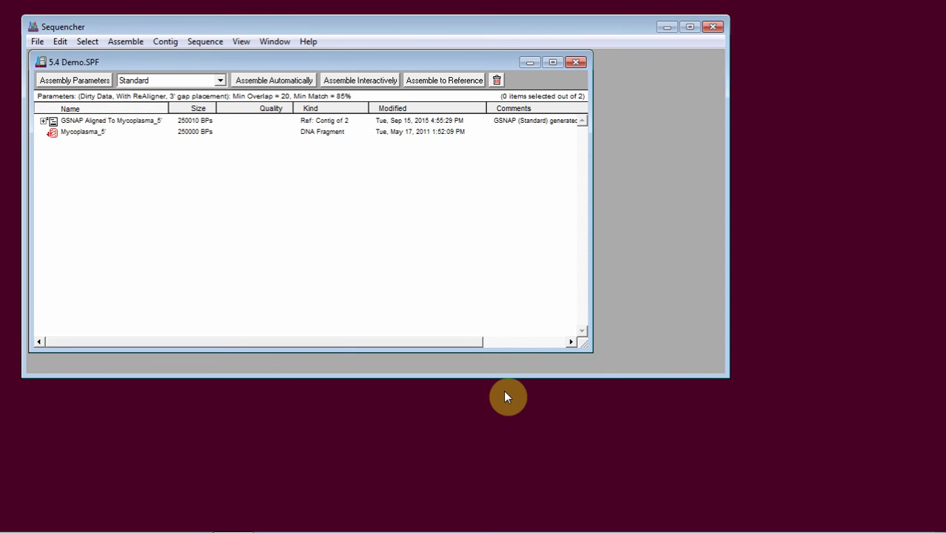
Open the FastQC report read1.fq_fastqc.html and maximize its window.
click(241, 41)
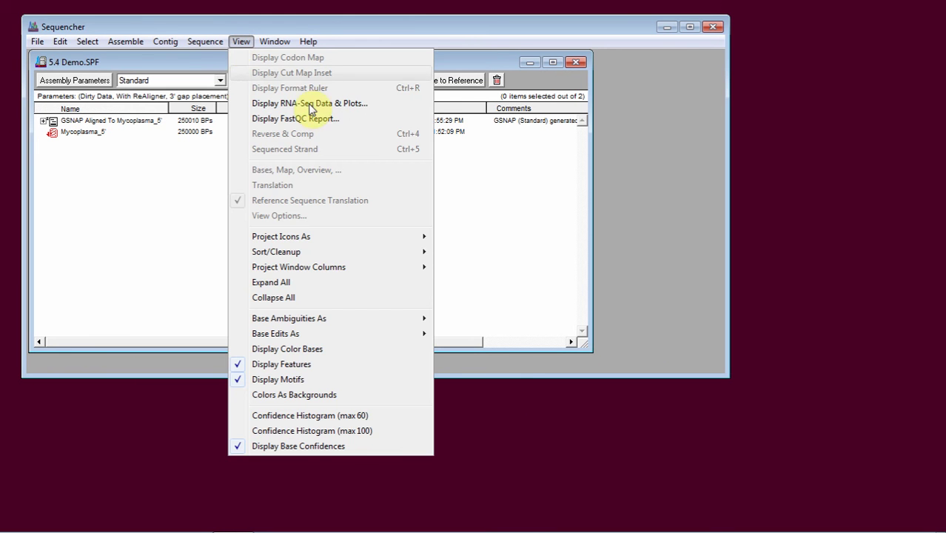
click(355, 120)
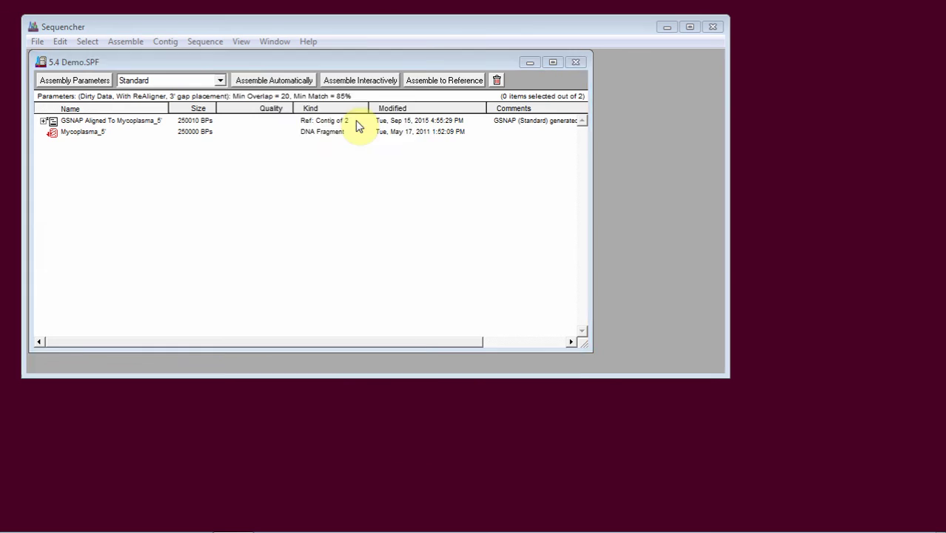
click(222, 149)
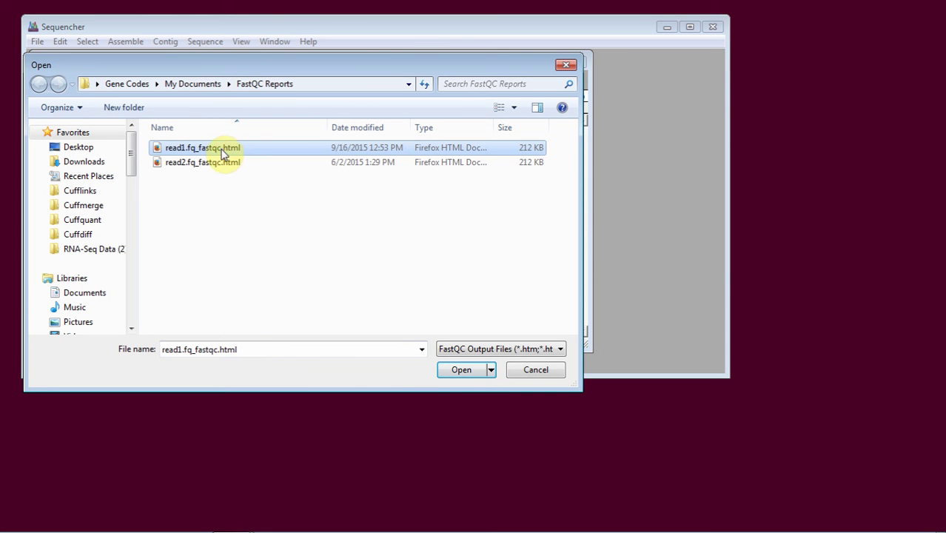
click(461, 370)
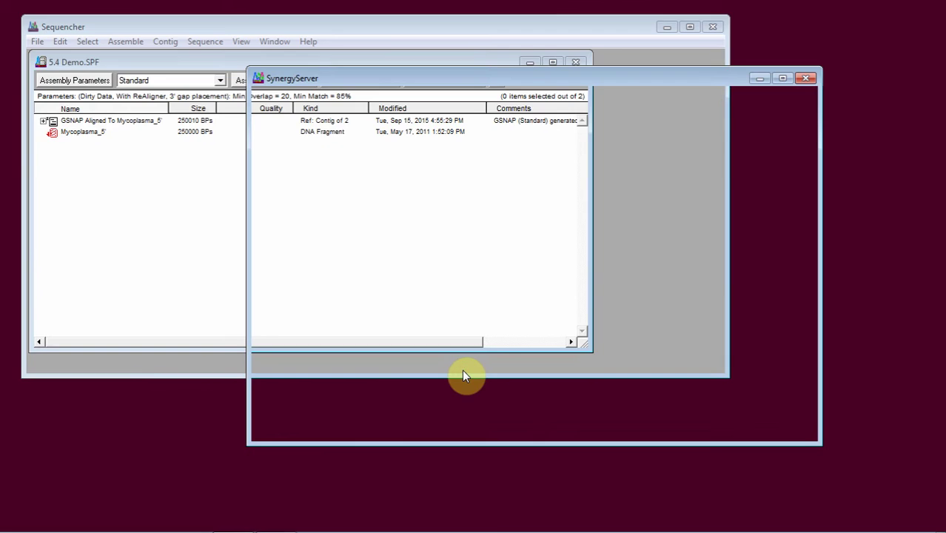
click(782, 78)
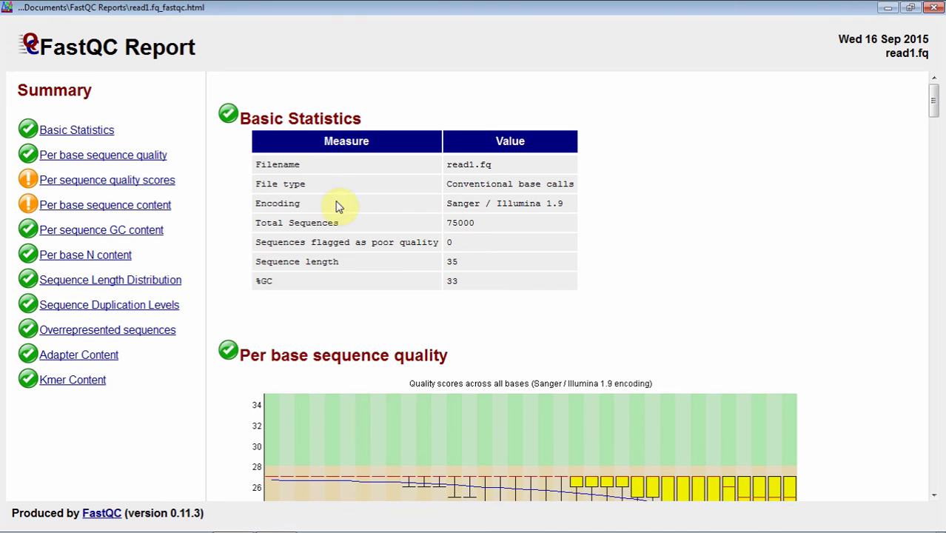
Examine the report's per base sequence quality, per sequence GC content, sequence length distribution and sequence duplication levels.
click(76, 162)
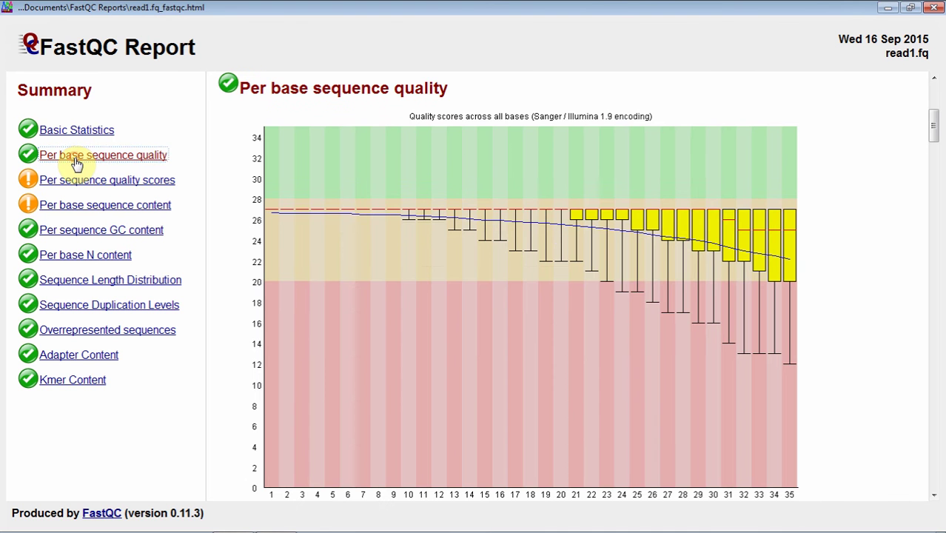
click(75, 233)
click(71, 282)
click(67, 307)
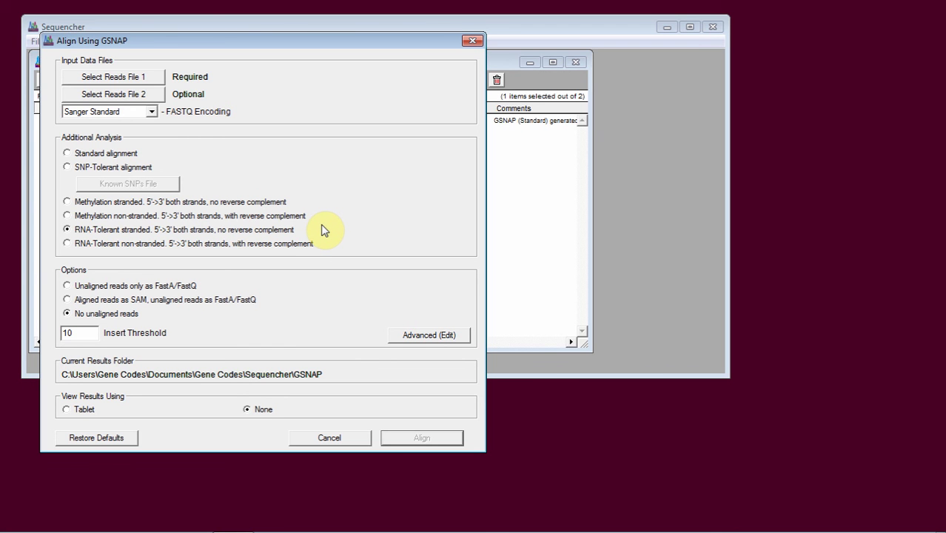
Open the advanced options for the RNA-tolerant stranded GSNAP alignment.
click(403, 336)
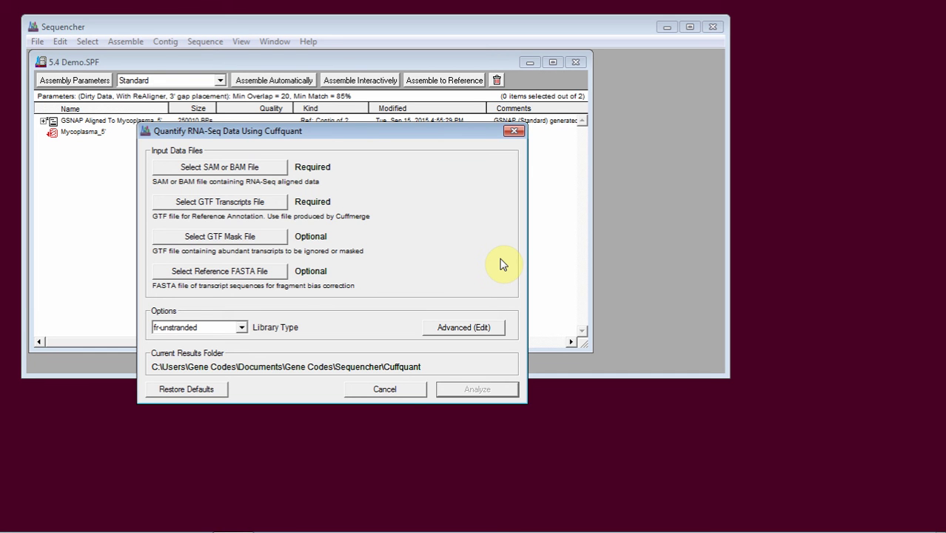
Dismiss the Cuffquant setup, open RNA-Seq Differential Expression Using Cuffdiff and move its dialog fully into view.
click(403, 390)
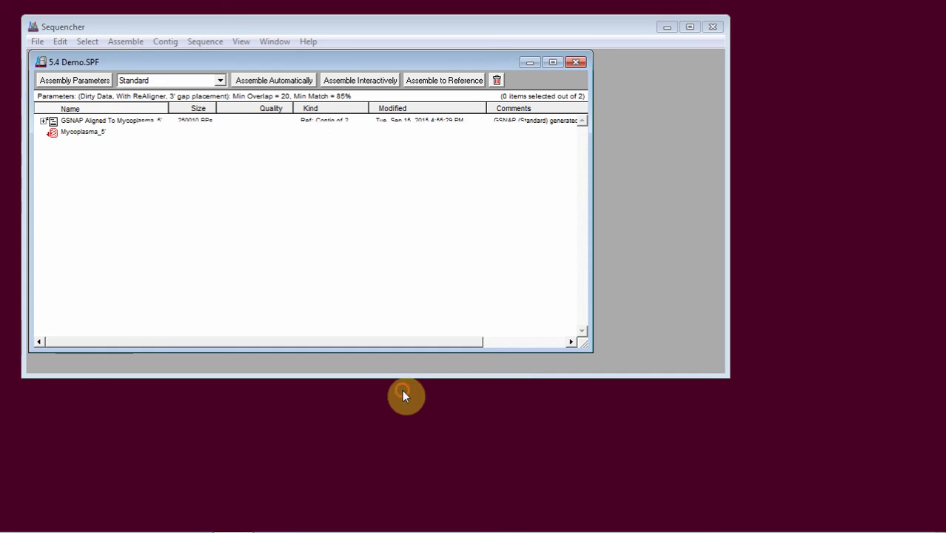
click(127, 41)
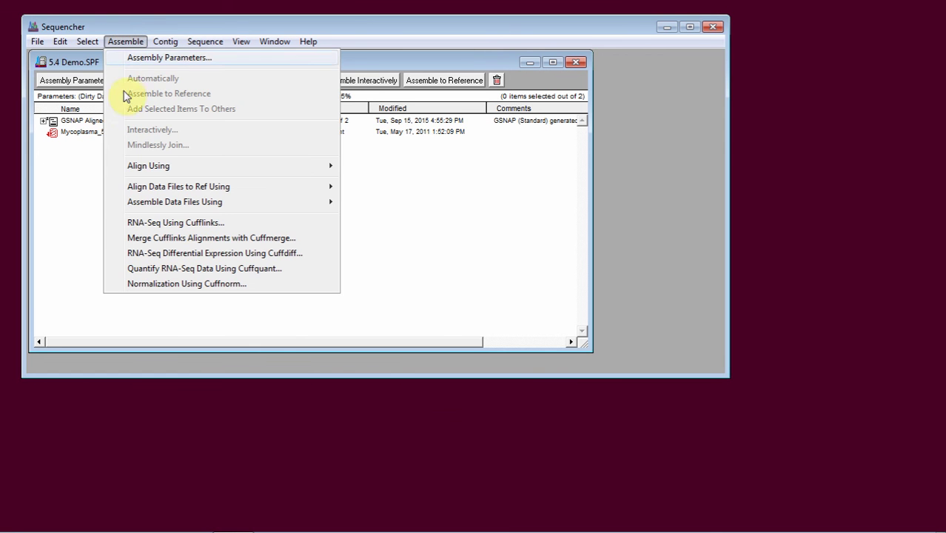
click(192, 254)
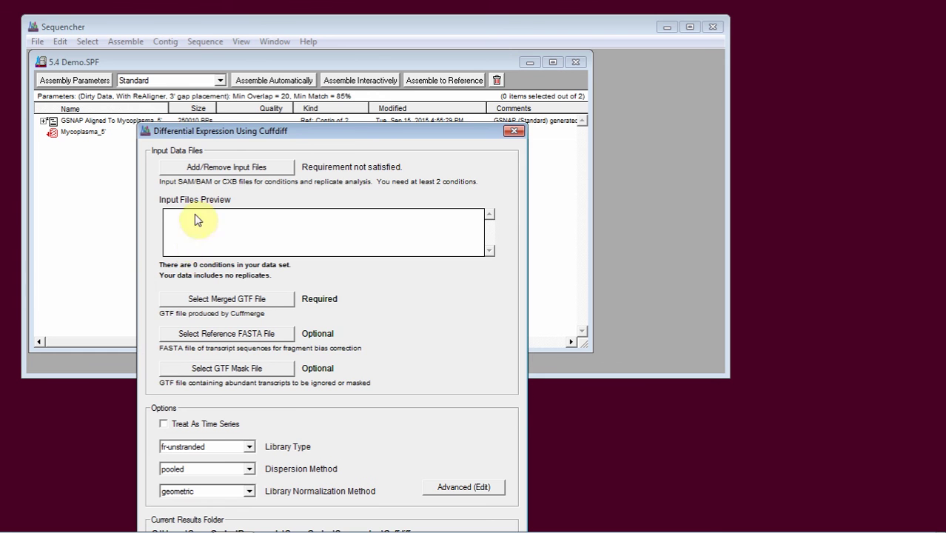
drag(234, 139, 232, 65)
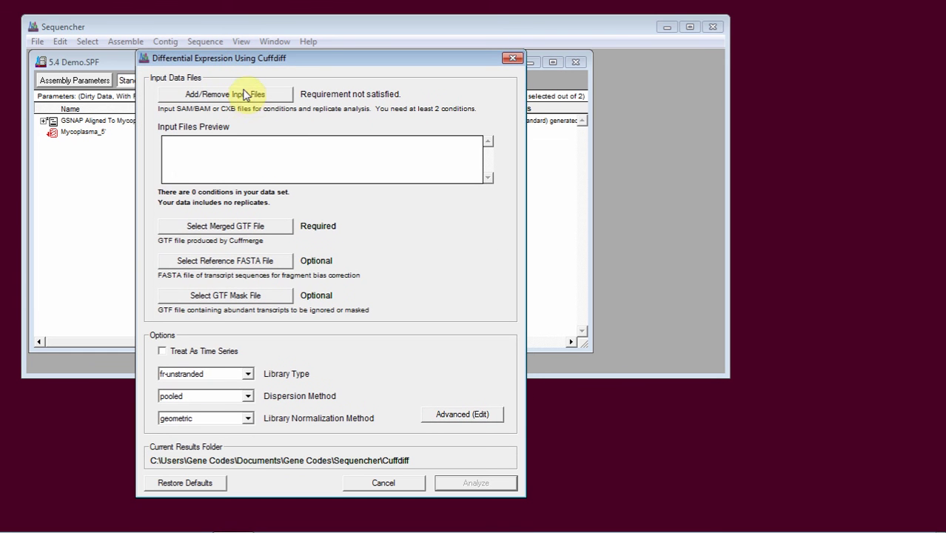
Add early_sample_1.bam, early_sample_2.bam, late_sample_1.bam and late_sample_2.bam as Cuffdiff input files.
click(244, 95)
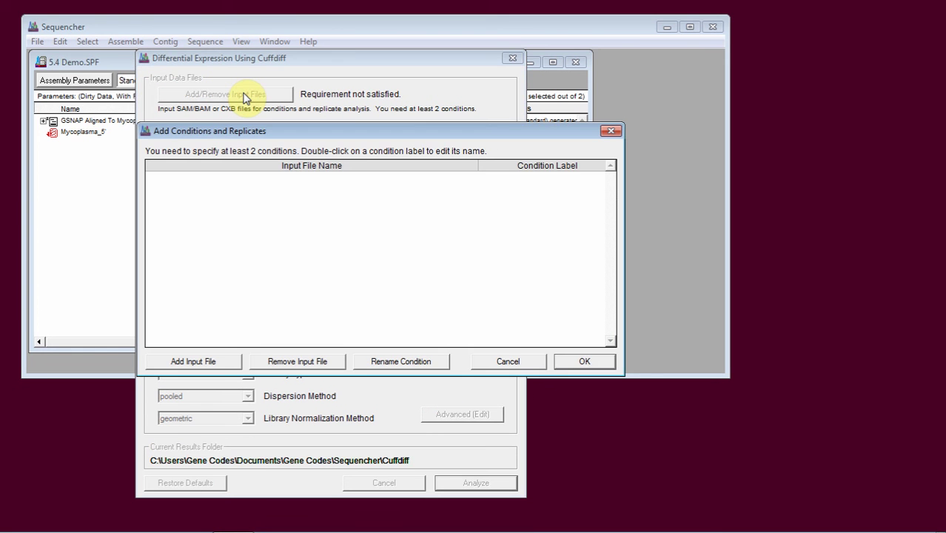
click(583, 361)
click(253, 95)
click(218, 361)
click(222, 149)
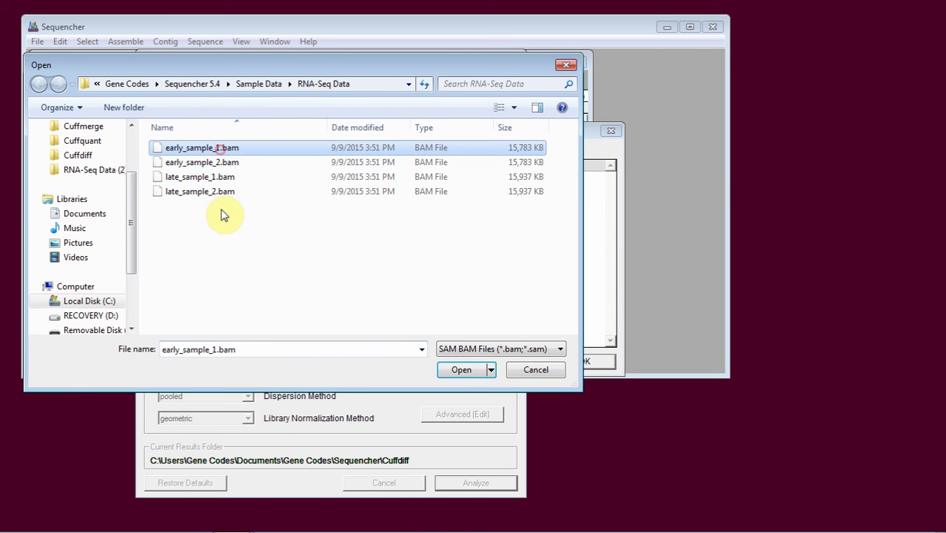
shift+click(222, 190)
click(462, 370)
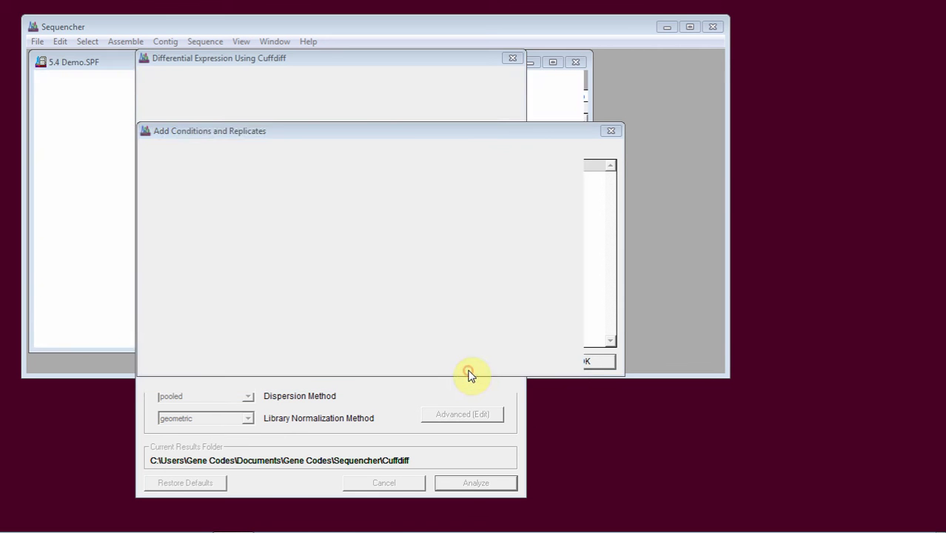
Rename the condition label of both early sample files to "early".
click(270, 178)
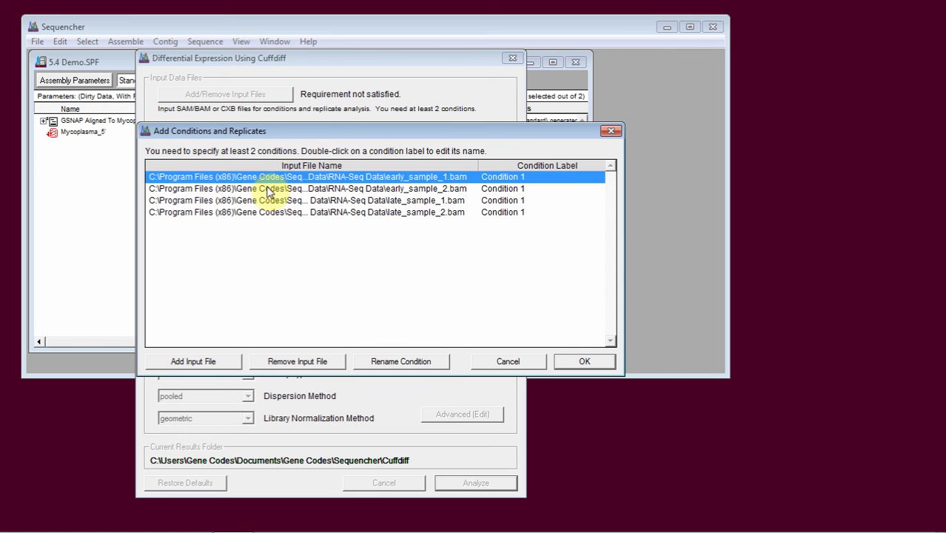
shift+click(266, 188)
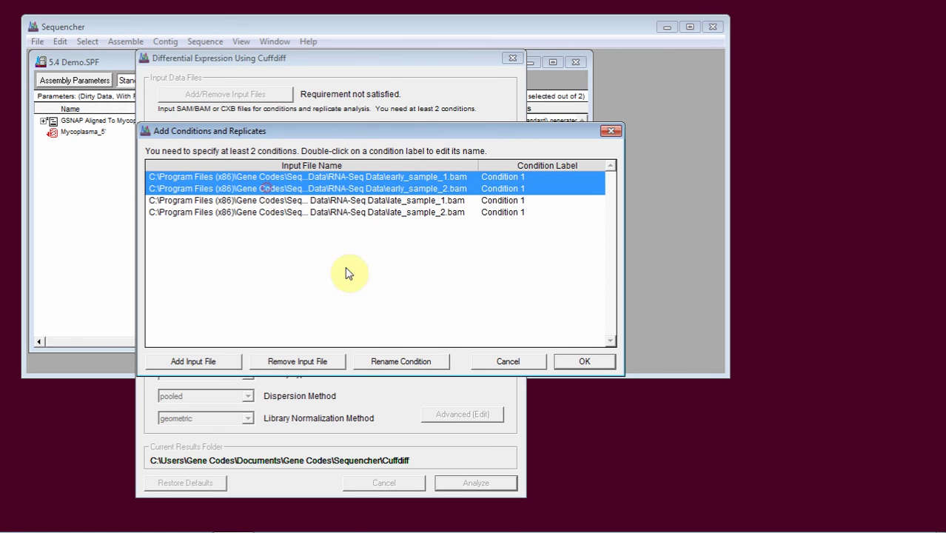
click(416, 361)
text(early)
click(355, 180)
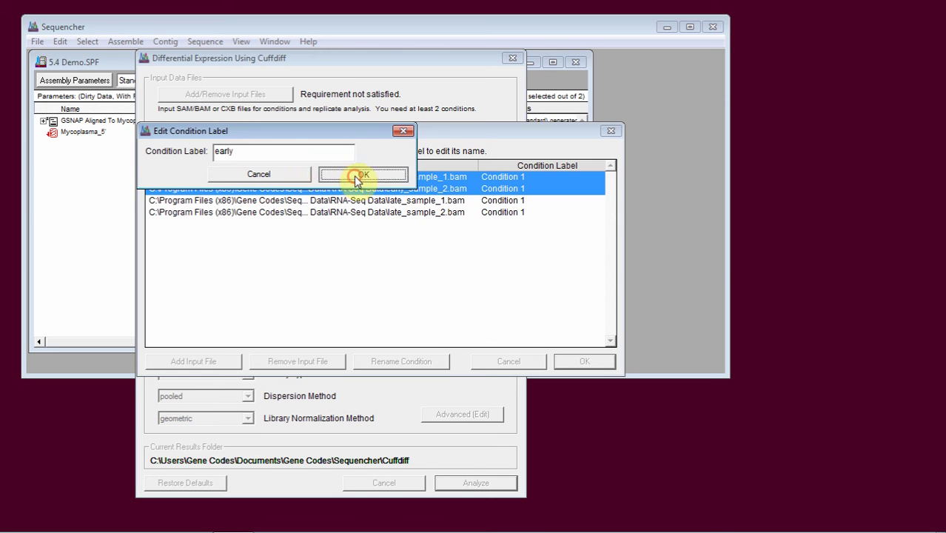
Rename the condition label of both late sample files to "late".
shift+click(378, 189)
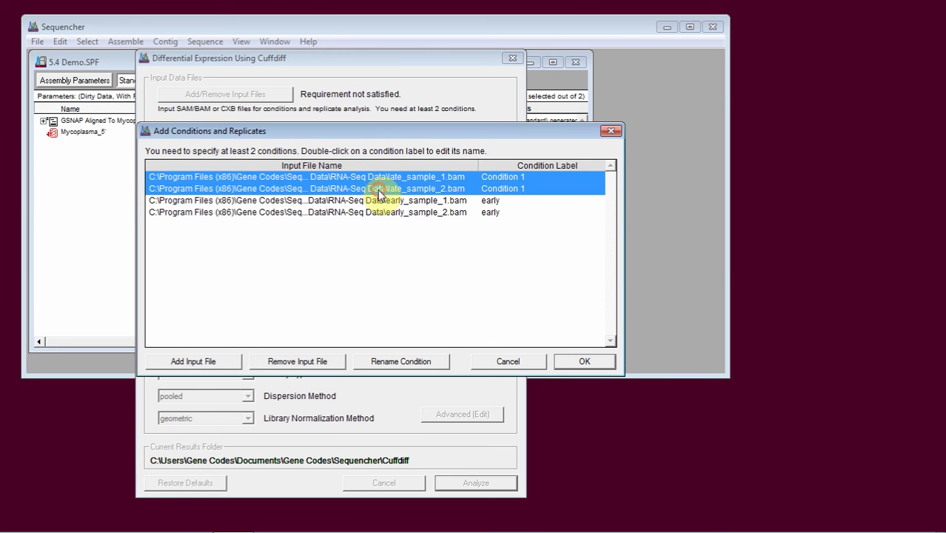
click(387, 361)
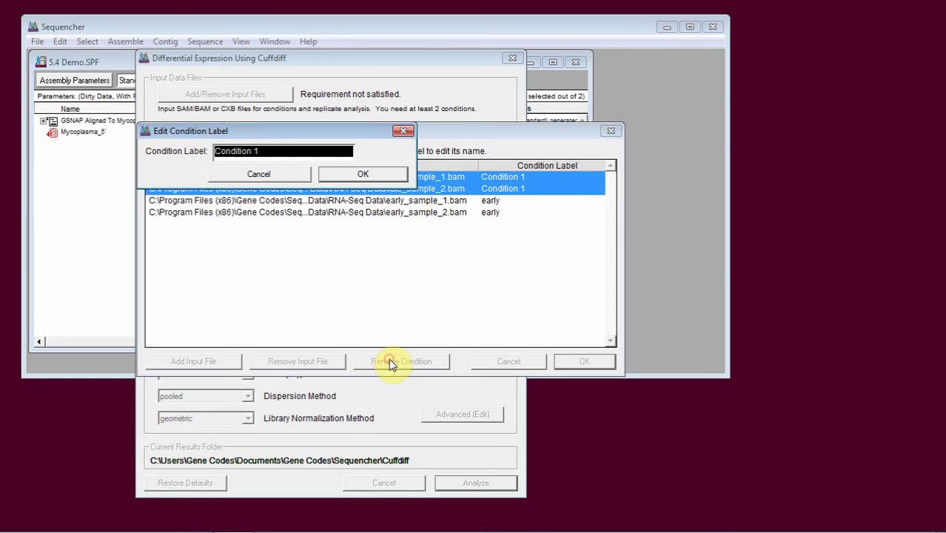
key(BackSpace)
text(late)
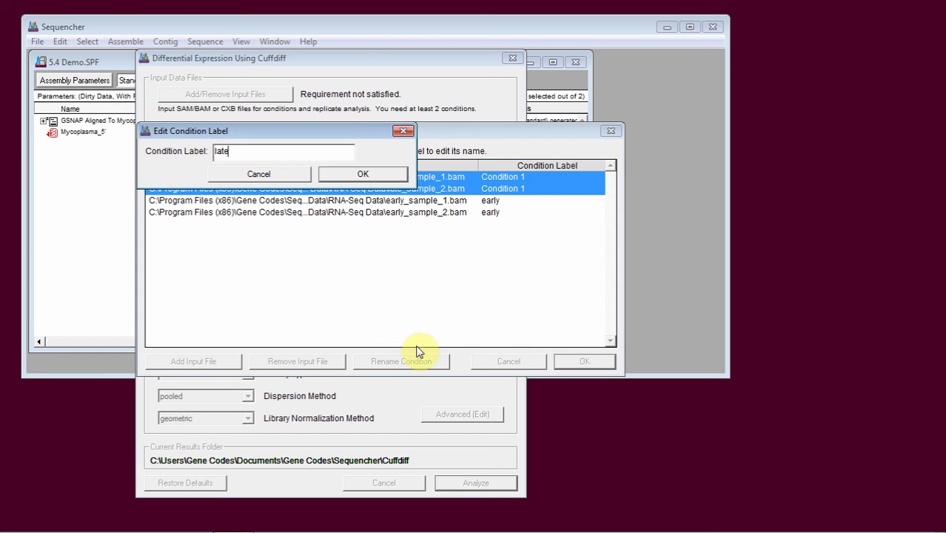
click(392, 174)
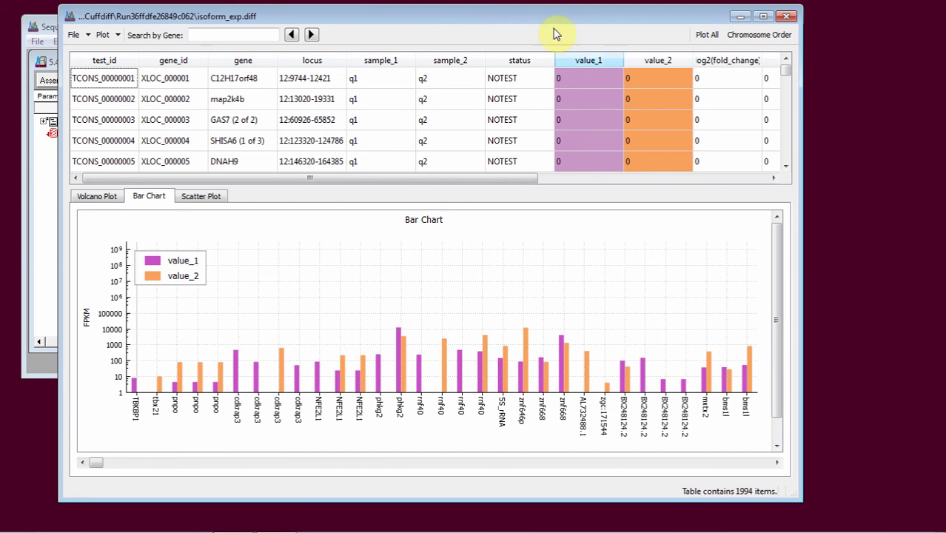
Search the isoform_exp.diff results for the gene "map2" and step forward through the matches.
click(253, 32)
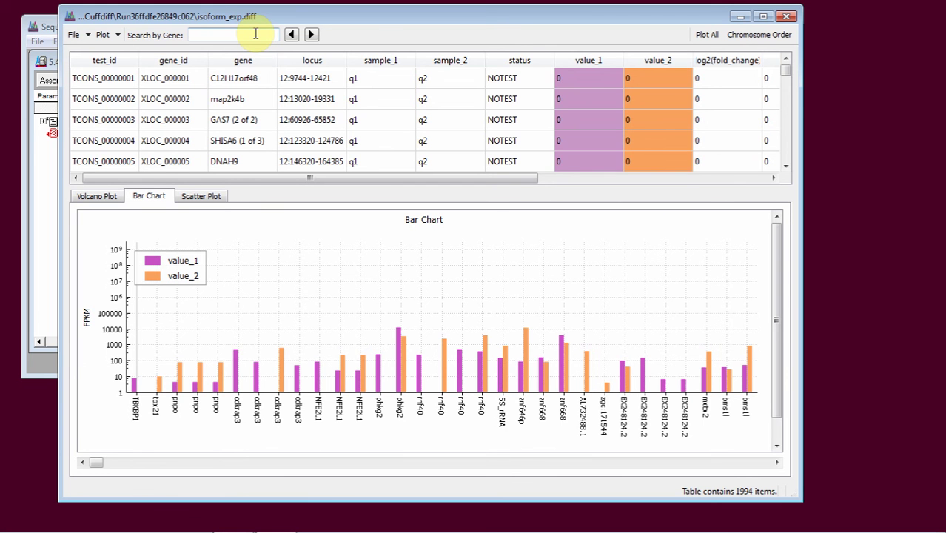
text(map2)
click(313, 35)
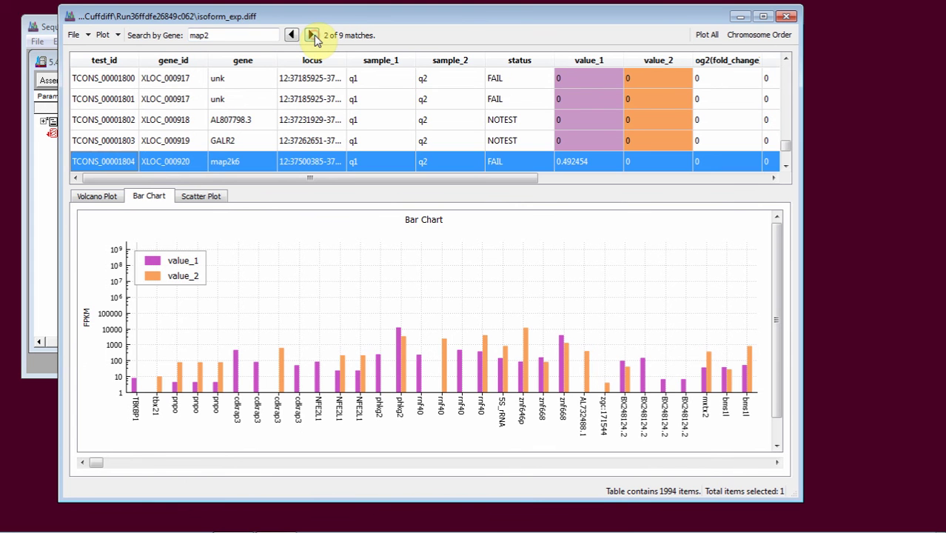
click(312, 35)
click(312, 36)
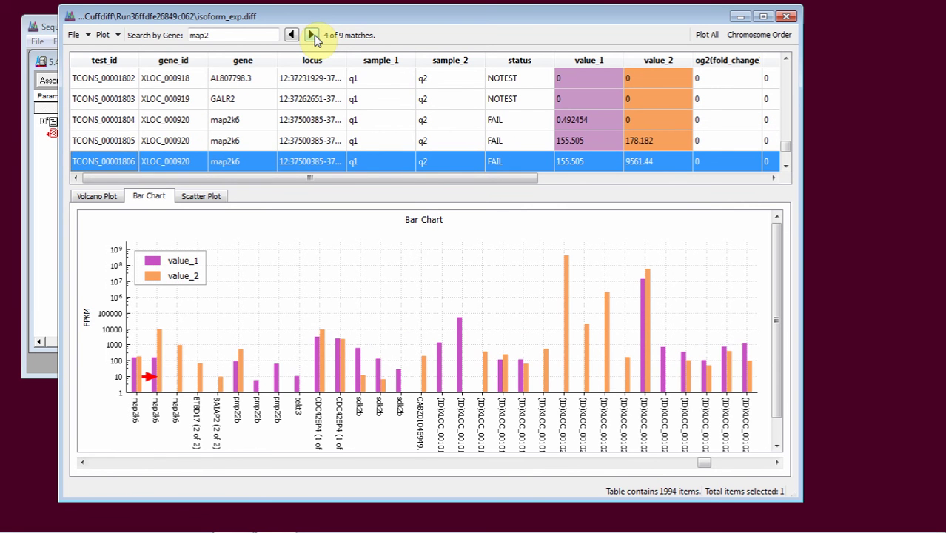
Sort the isoform_exp.diff table by gene.
click(267, 62)
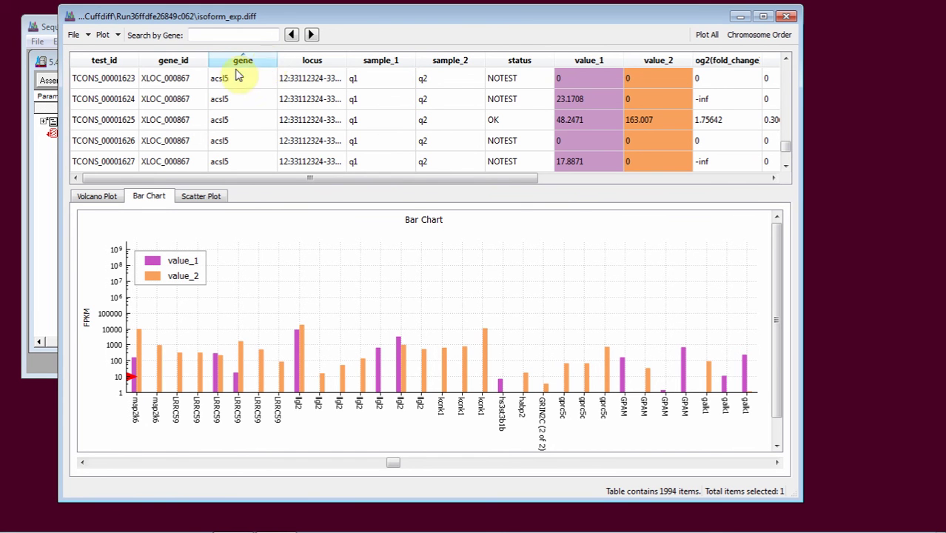
Select the table rows from acsl5 isoform TCONS_00001623 through narf isoform TCONS_00000706 and plot only the selected rows.
click(110, 79)
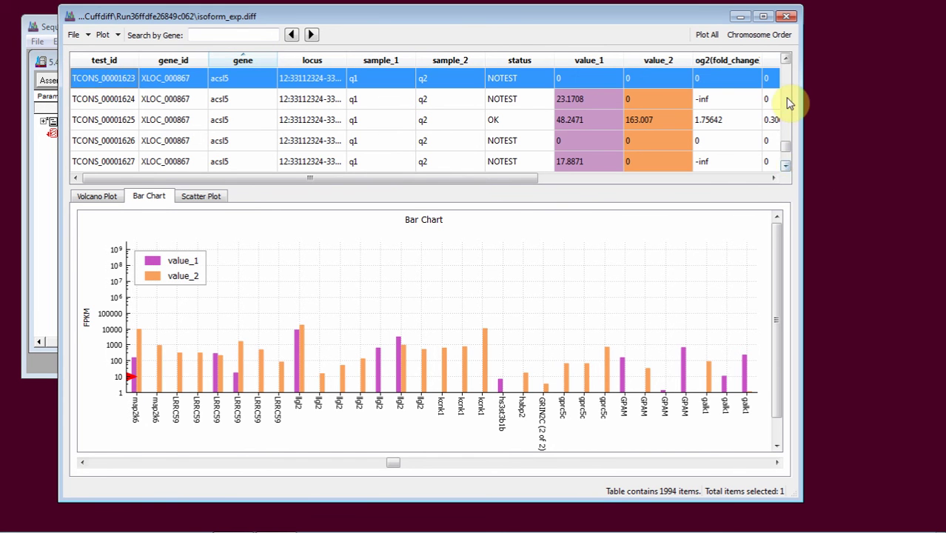
click(786, 58)
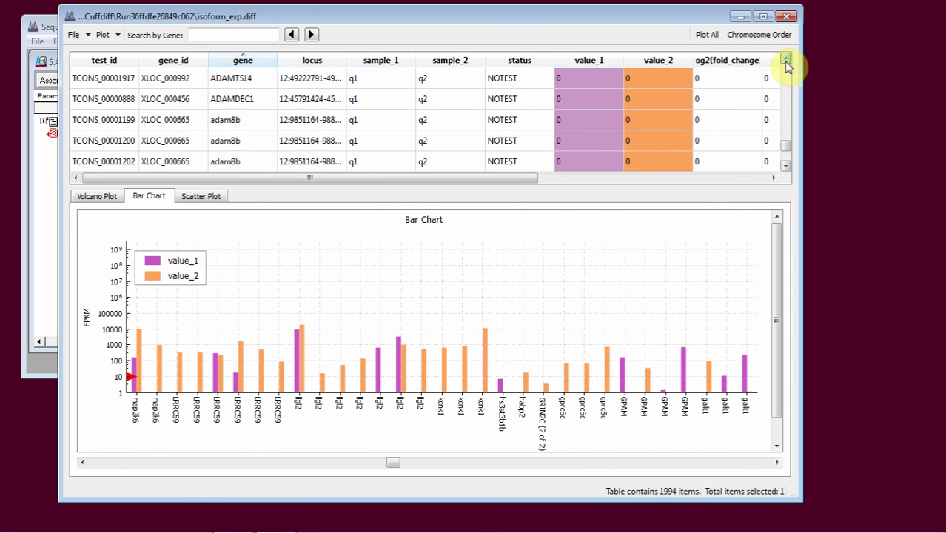
drag(785, 143, 787, 106)
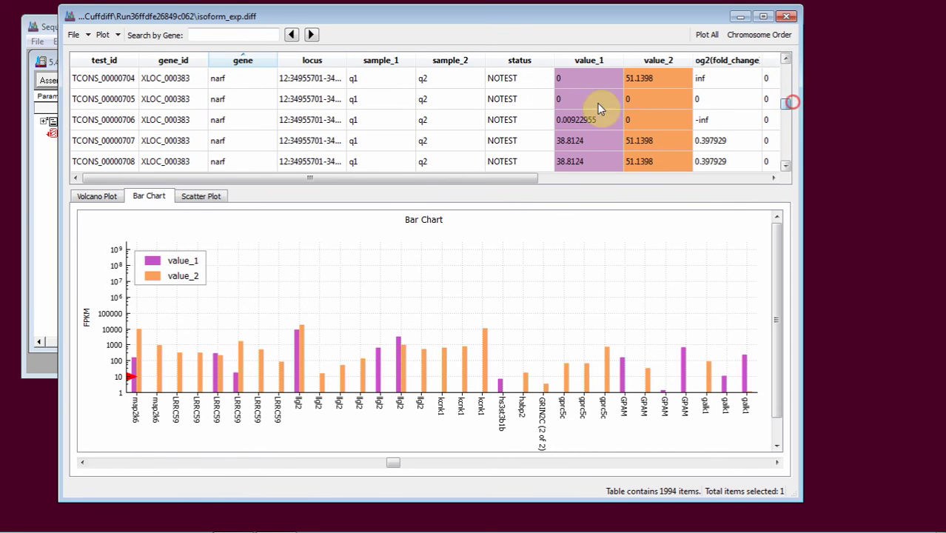
shift+click(116, 120)
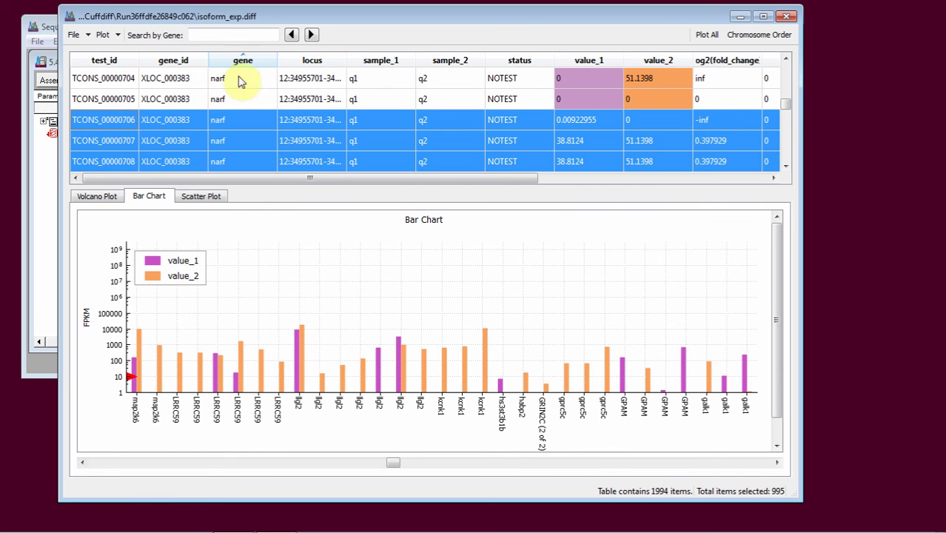
click(115, 36)
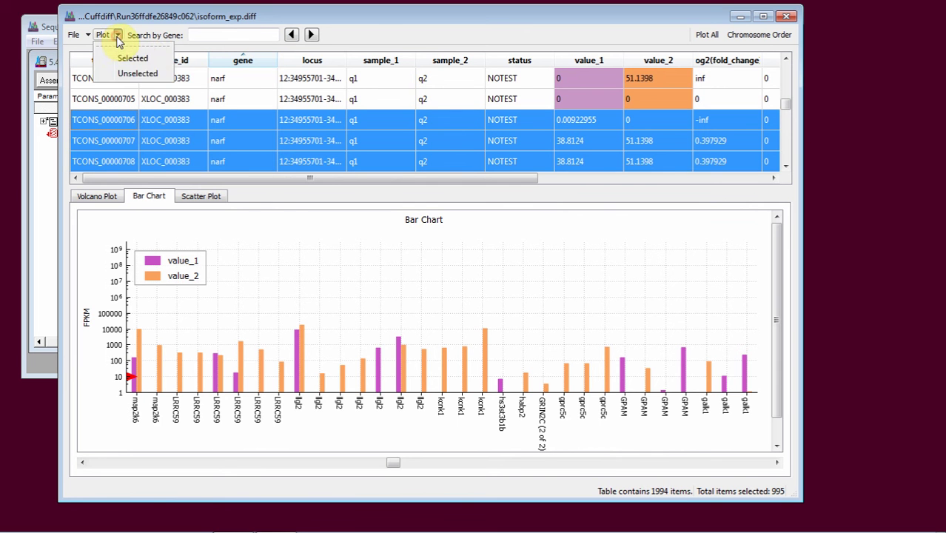
click(147, 59)
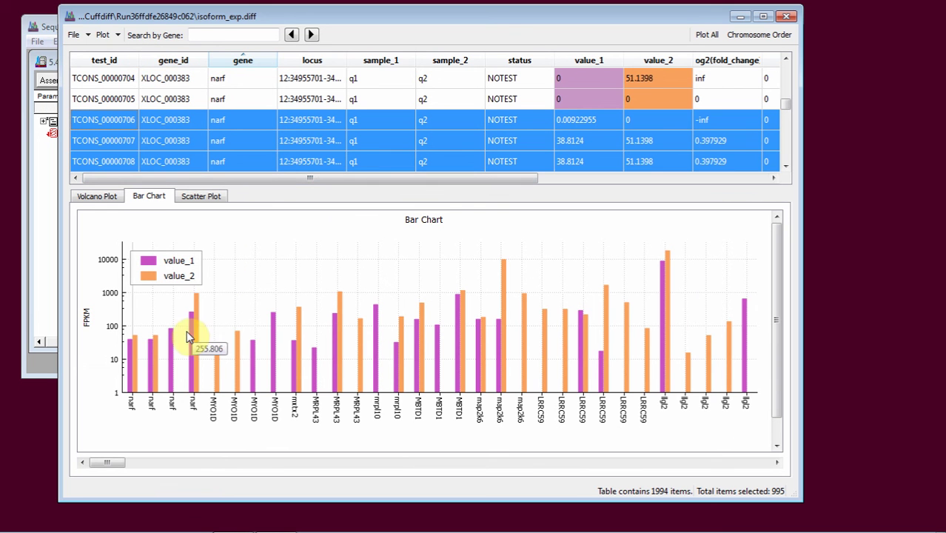
Start saving the bar chart of the selected isoforms as a PNG image.
click(87, 35)
click(104, 59)
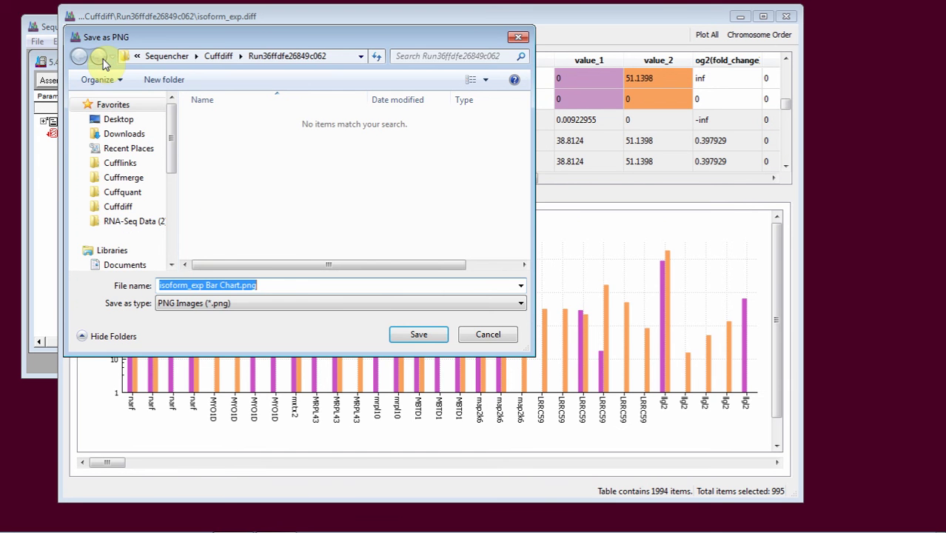